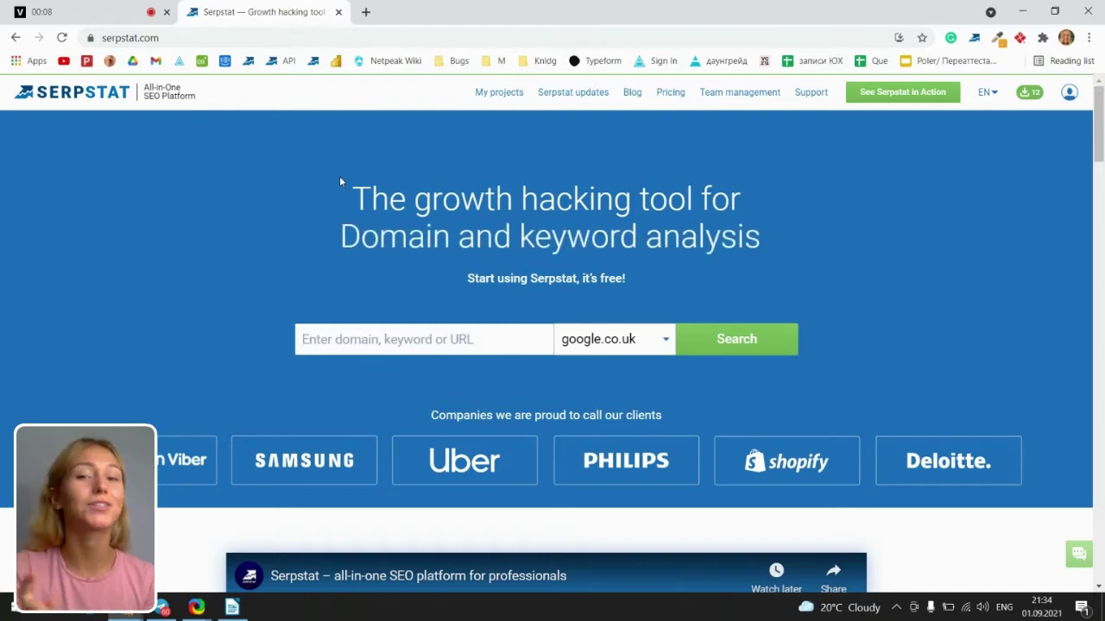
- Go to the projects area and open the Clustering and Text analysis tool
click(508, 95)
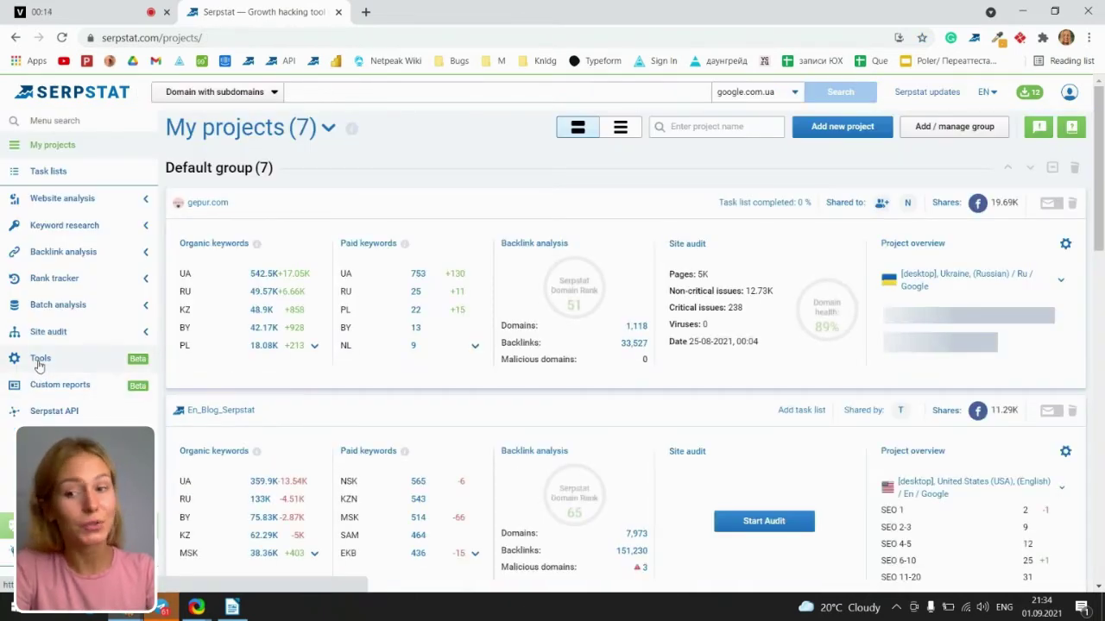
click(40, 361)
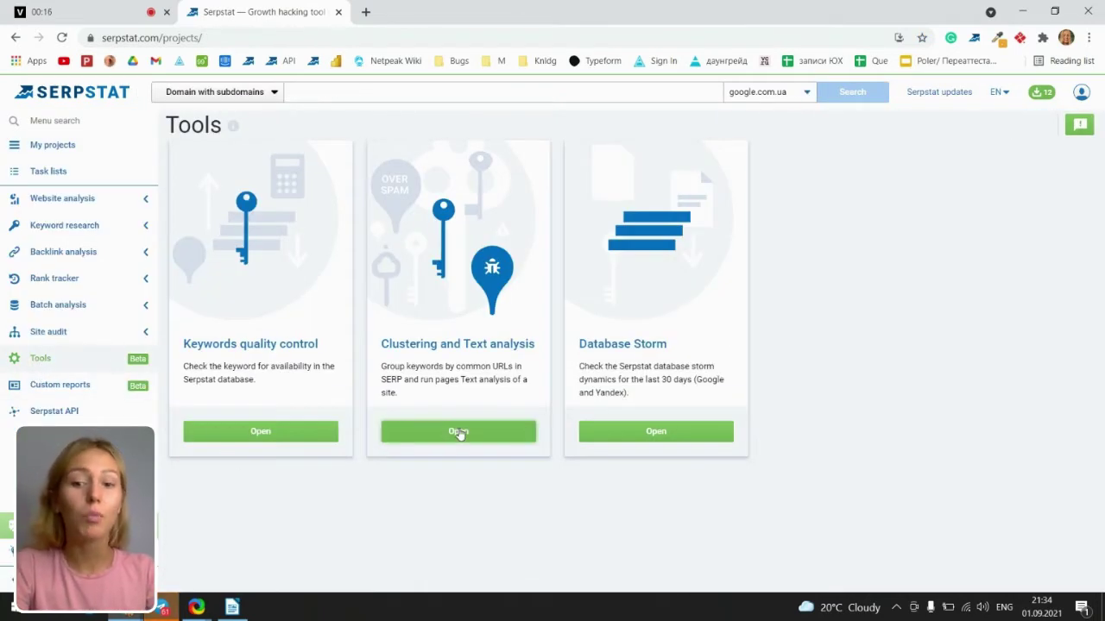
click(458, 432)
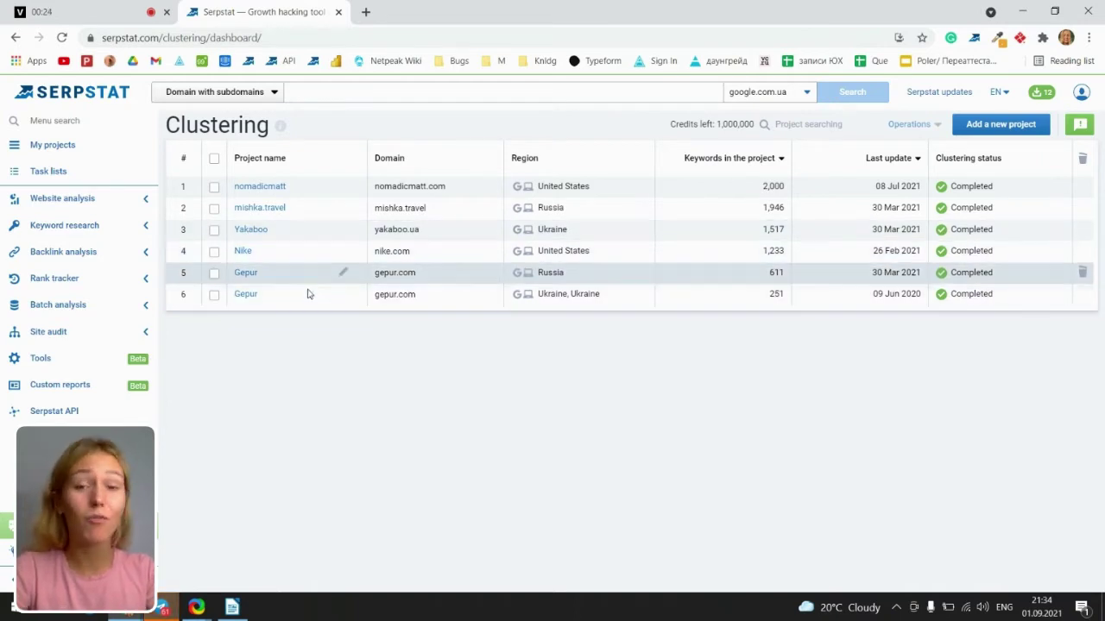
- Start a new clustering project titled "test" without a domain
click(979, 124)
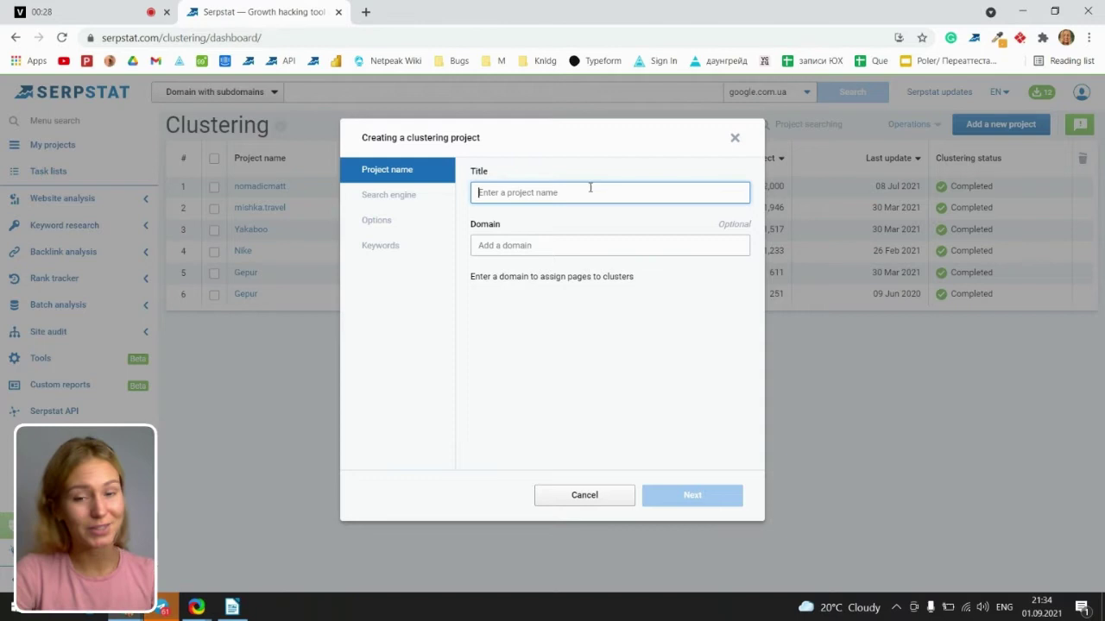
text(c)
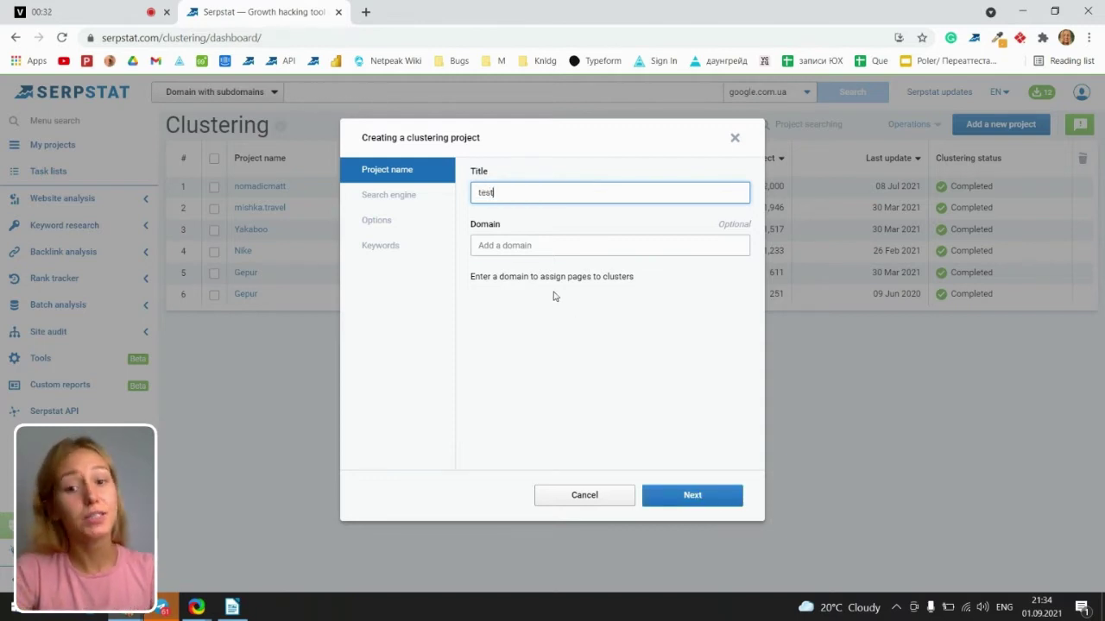
click(710, 497)
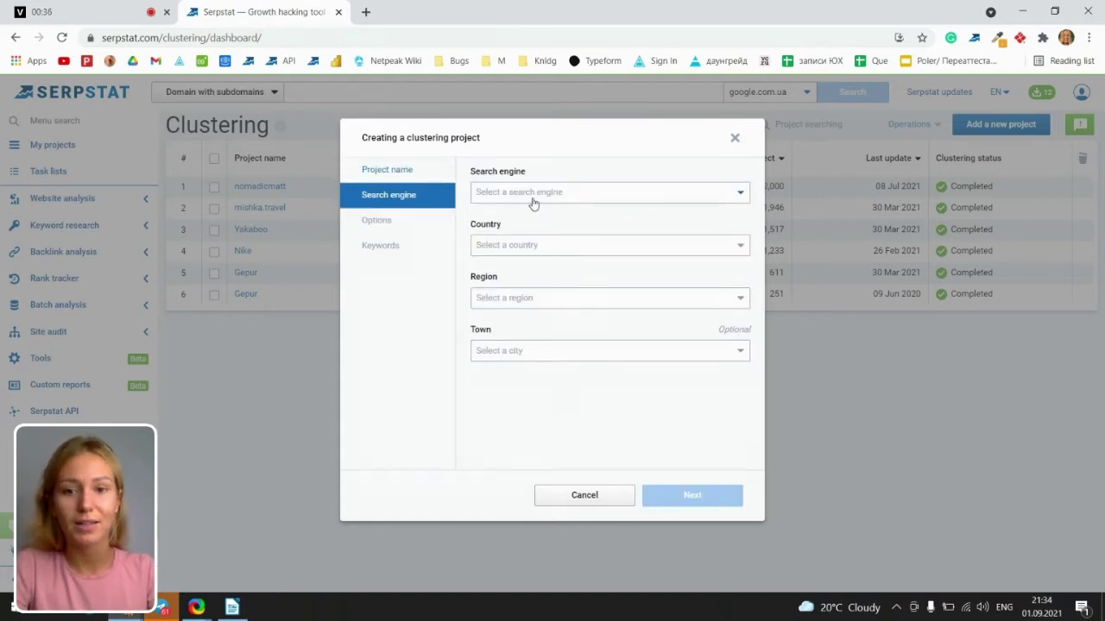
- Set the project's search engine to Google and its country to United States, with all regions and towns
click(533, 198)
click(488, 223)
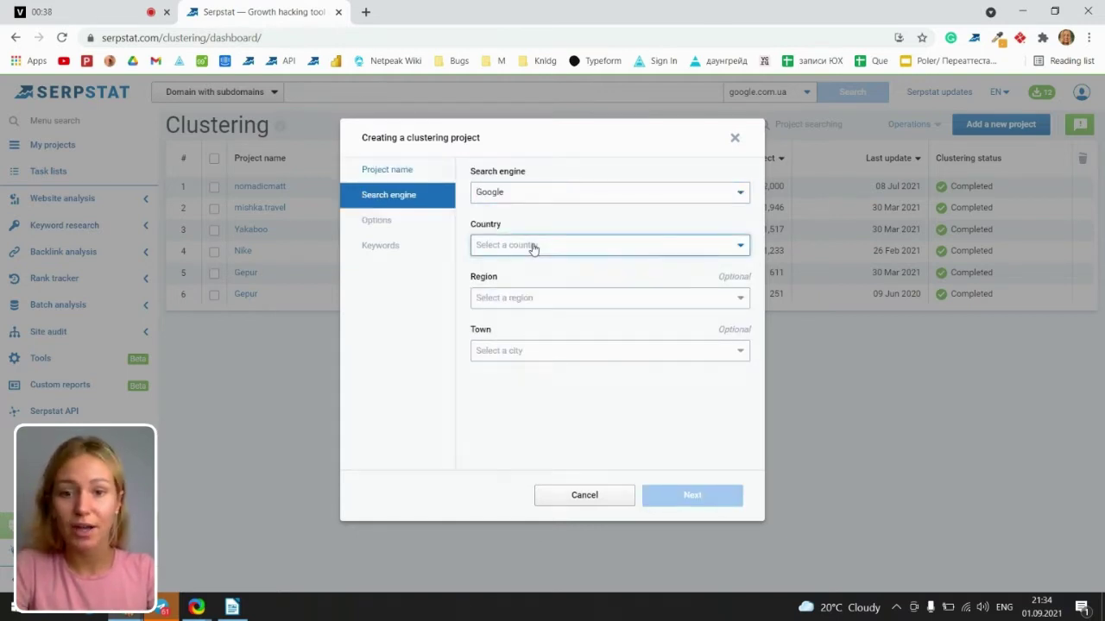
click(532, 246)
text(uni)
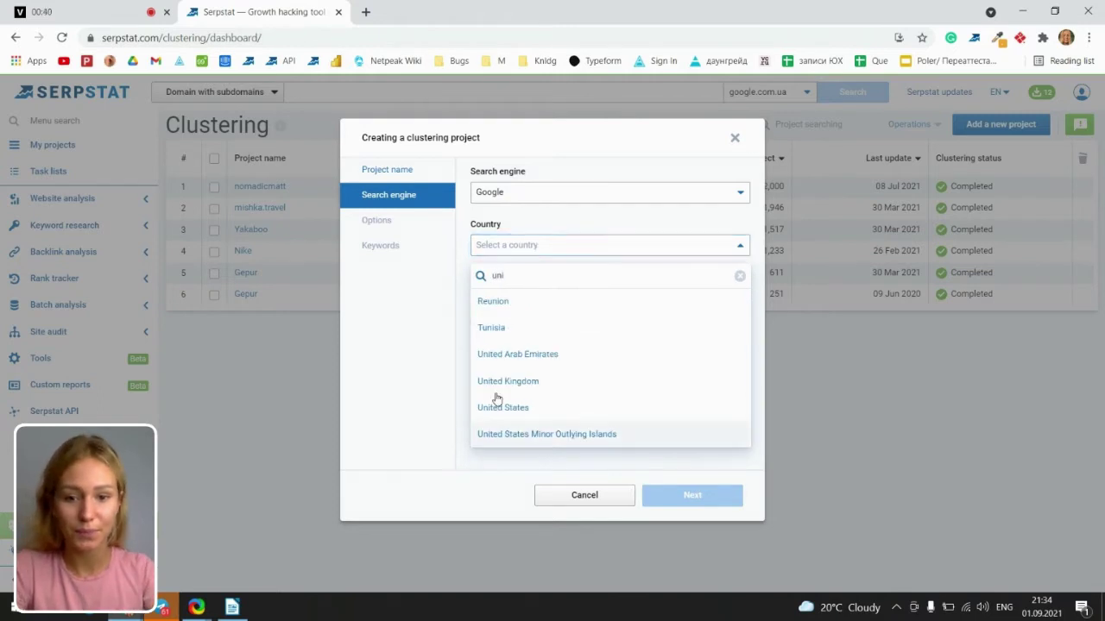
click(513, 407)
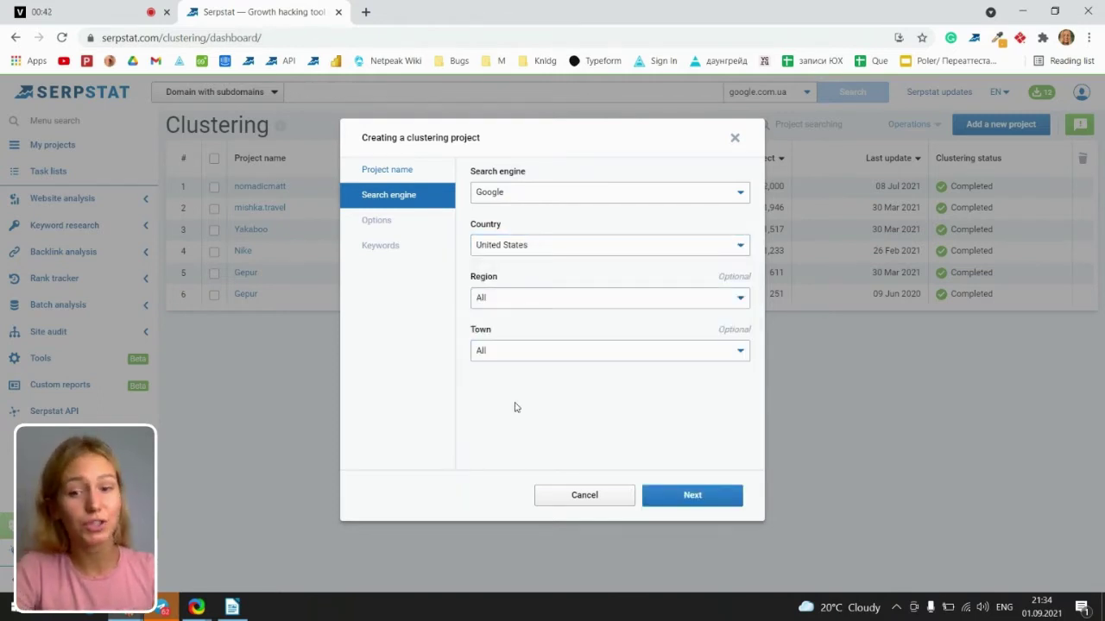
click(692, 495)
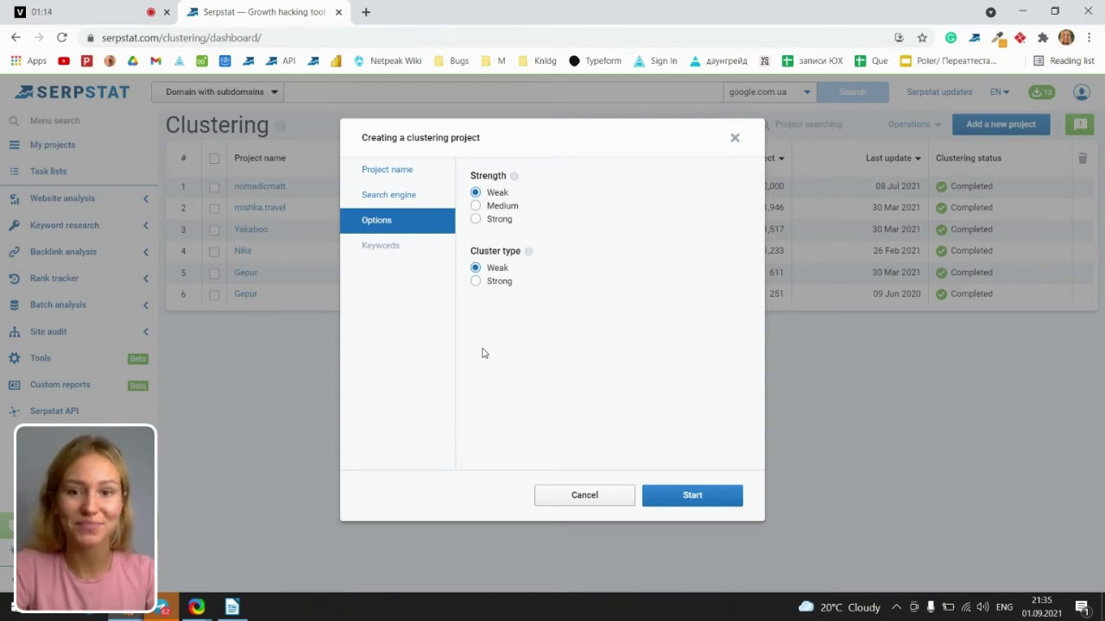
- Review the project's keyword entry with Weak strength and Weak cluster type, and discard the unsaved project
click(488, 206)
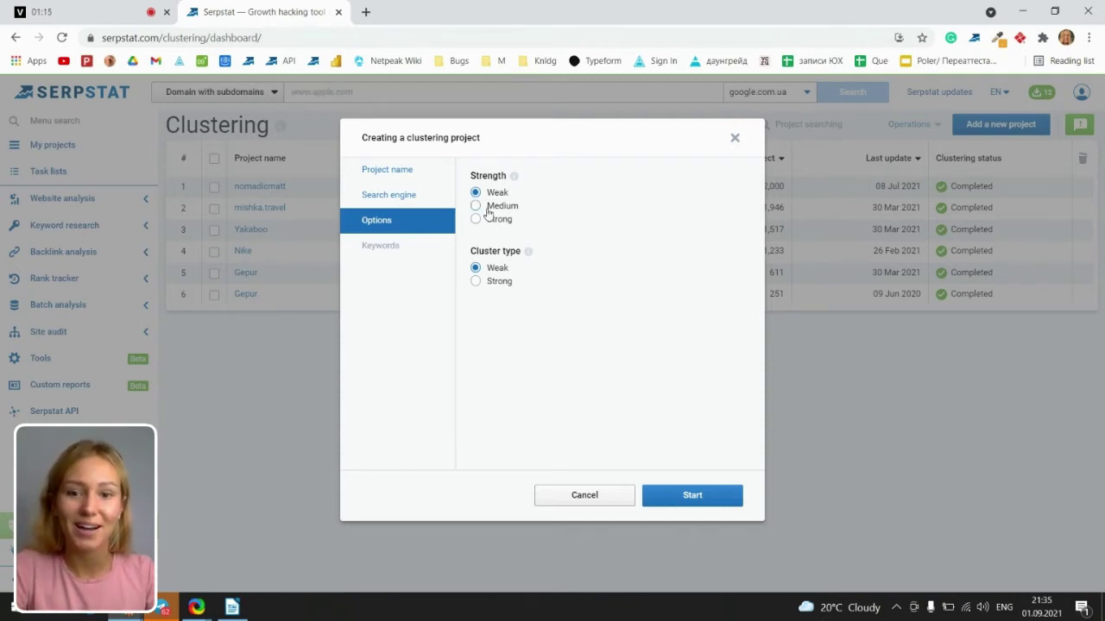
click(696, 509)
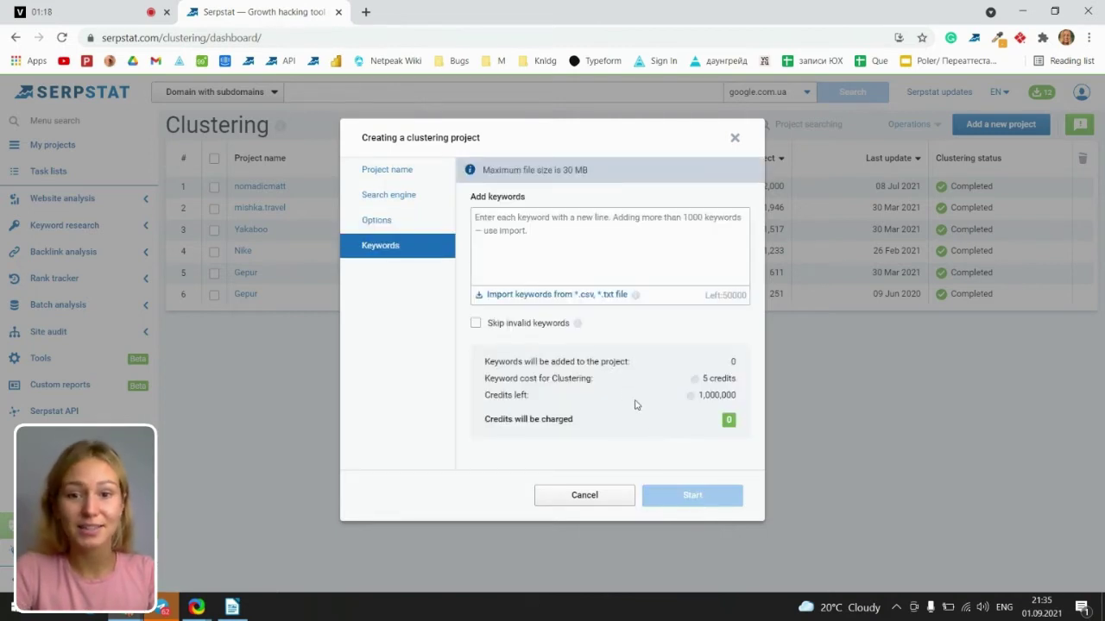
click(512, 261)
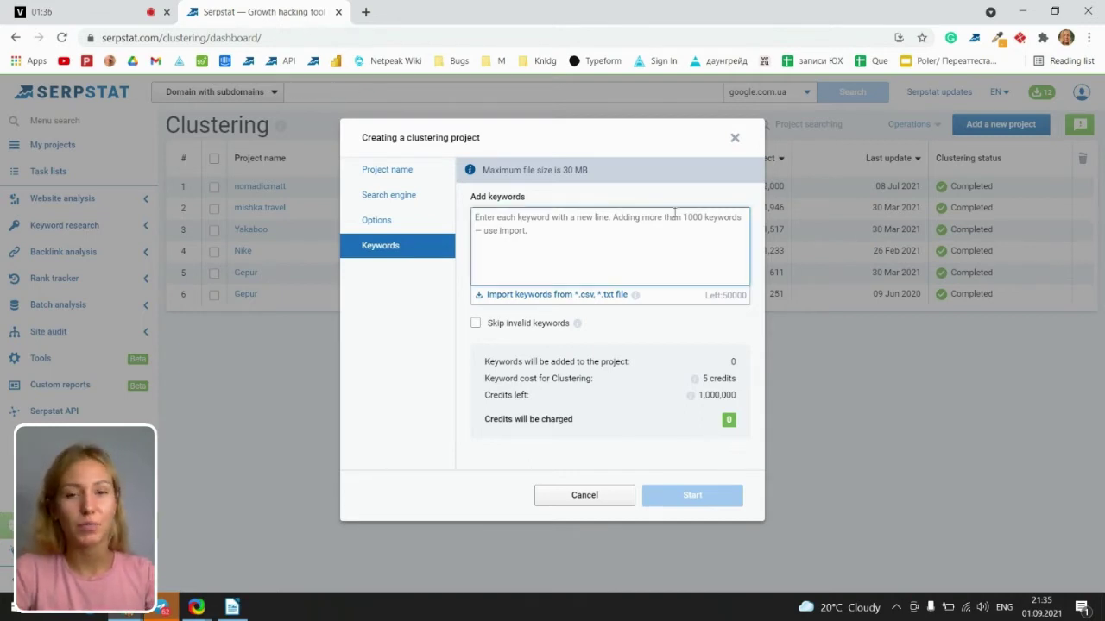
click(735, 139)
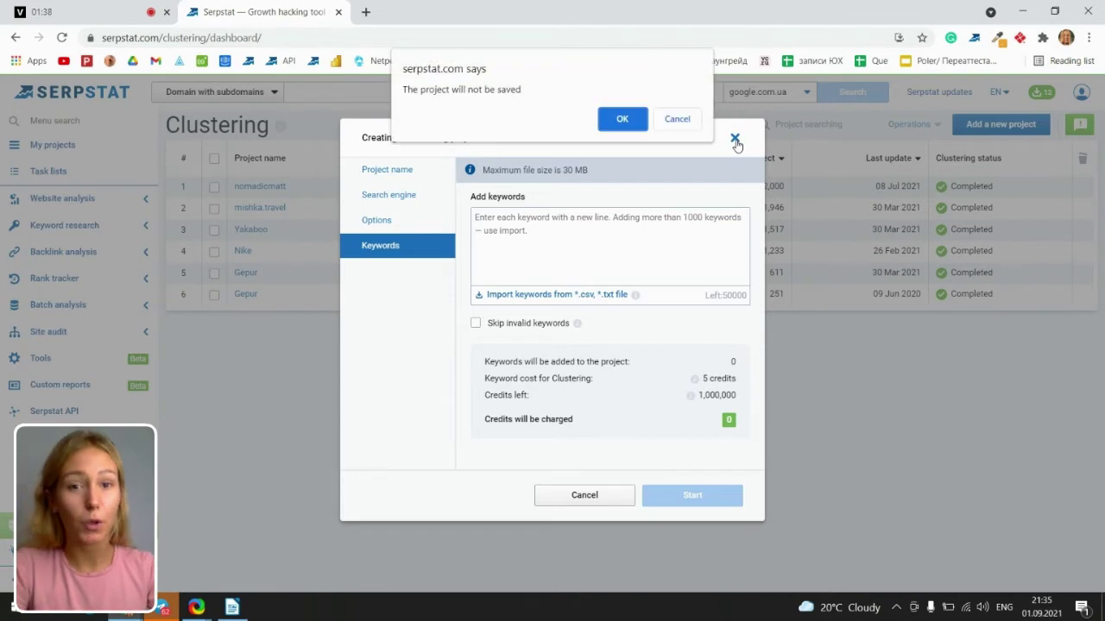
click(618, 119)
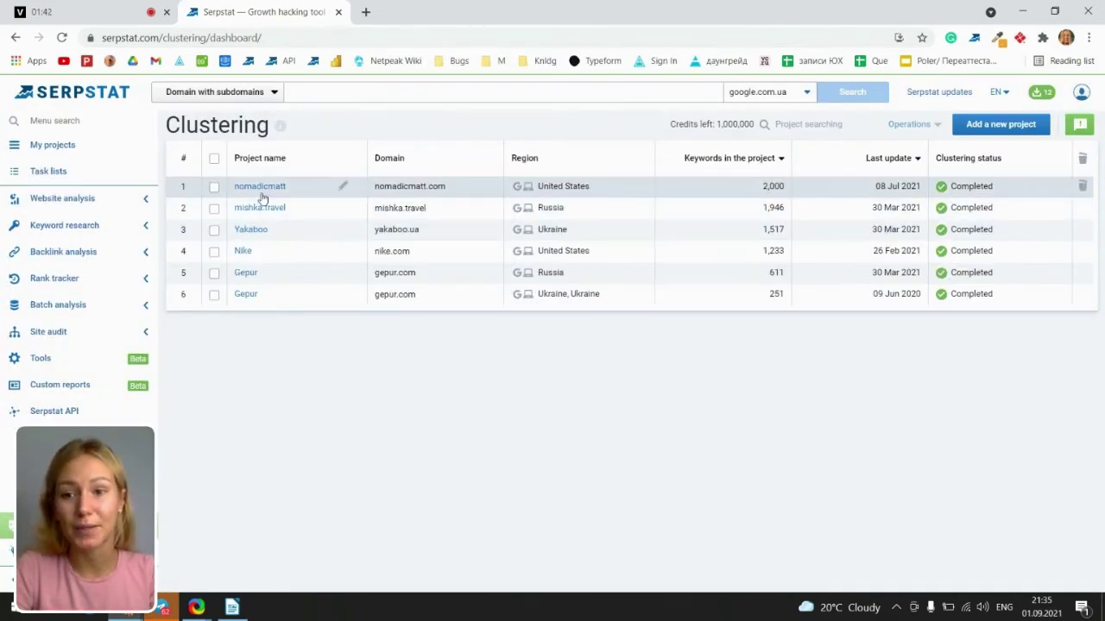
- Open the existing nomadicmatt clustering project and display its "asia backpack" cluster
click(262, 191)
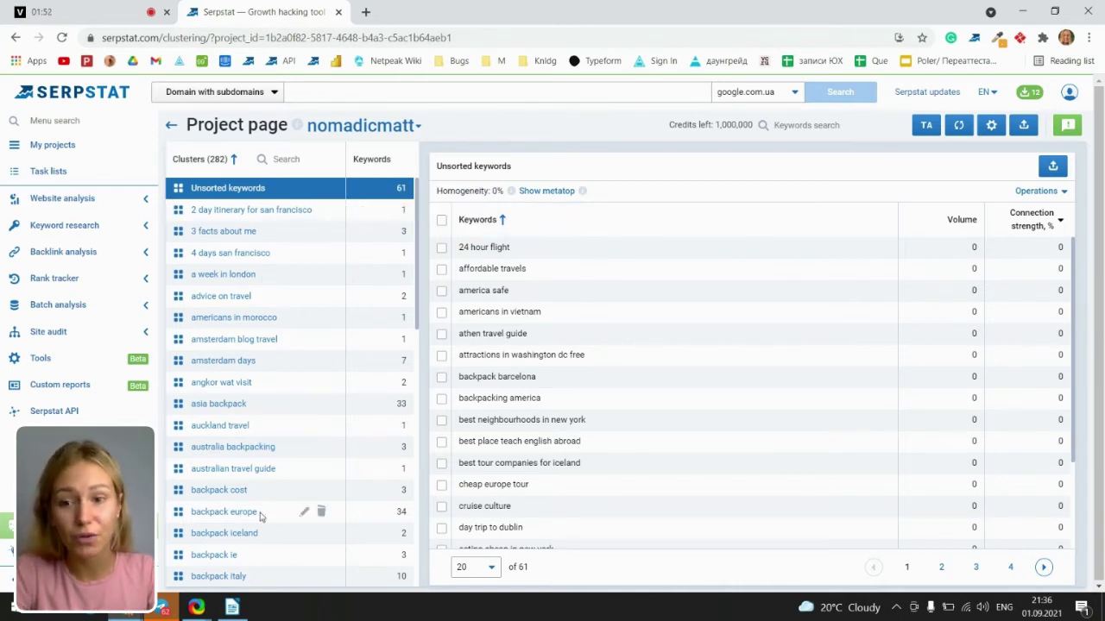
click(204, 405)
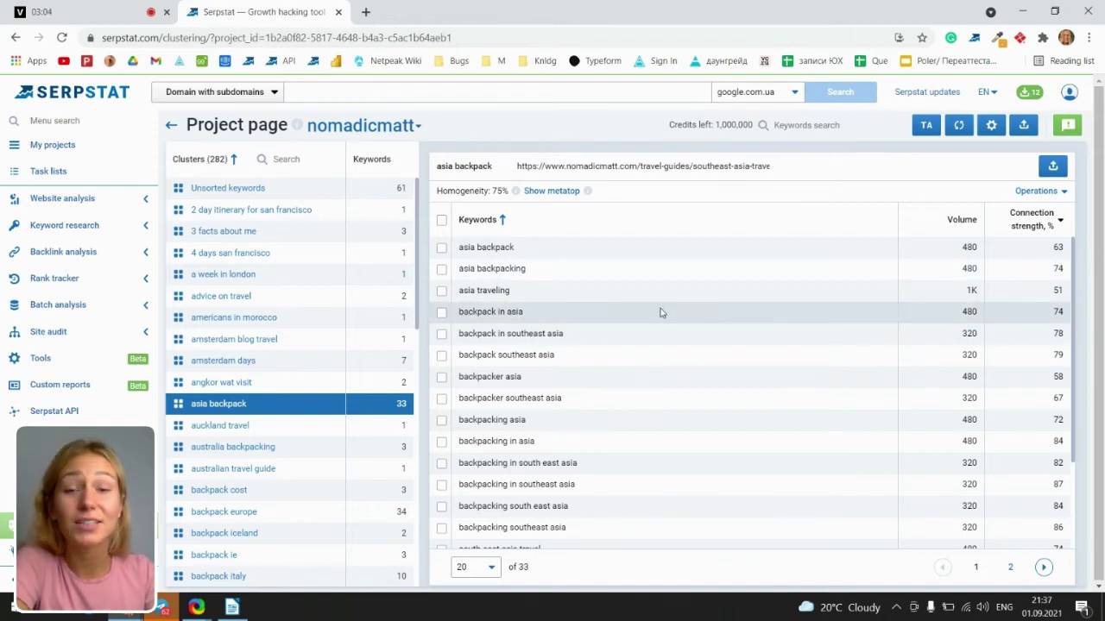
- Select the keywords "asia traveling", "backpacker southeast asia" and "backpack in southeast asia" in the cluster
click(441, 291)
click(441, 398)
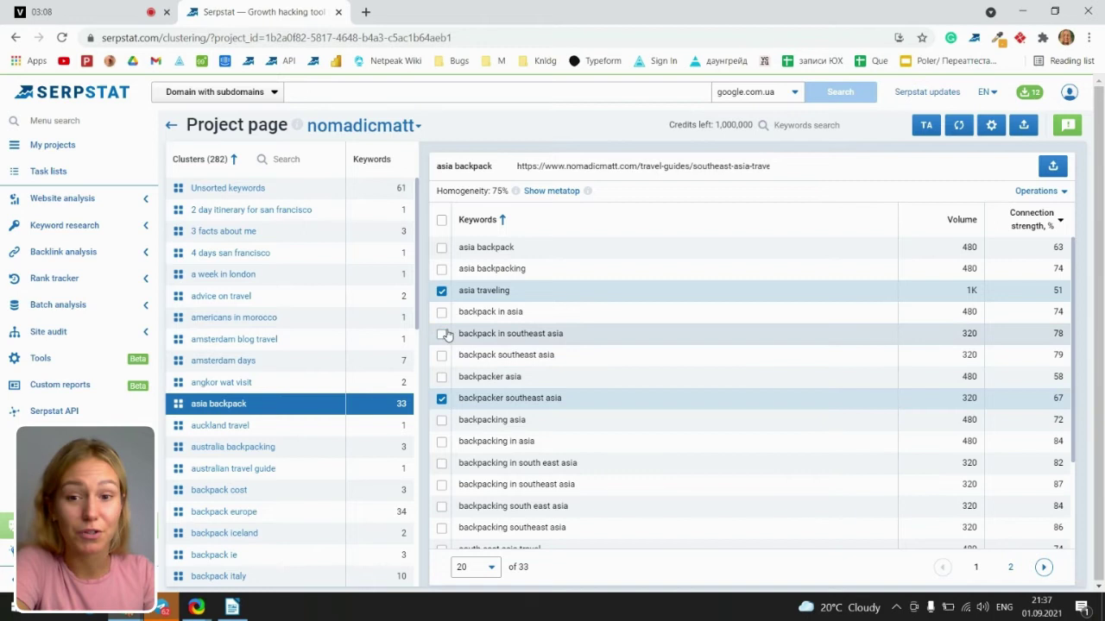
click(441, 334)
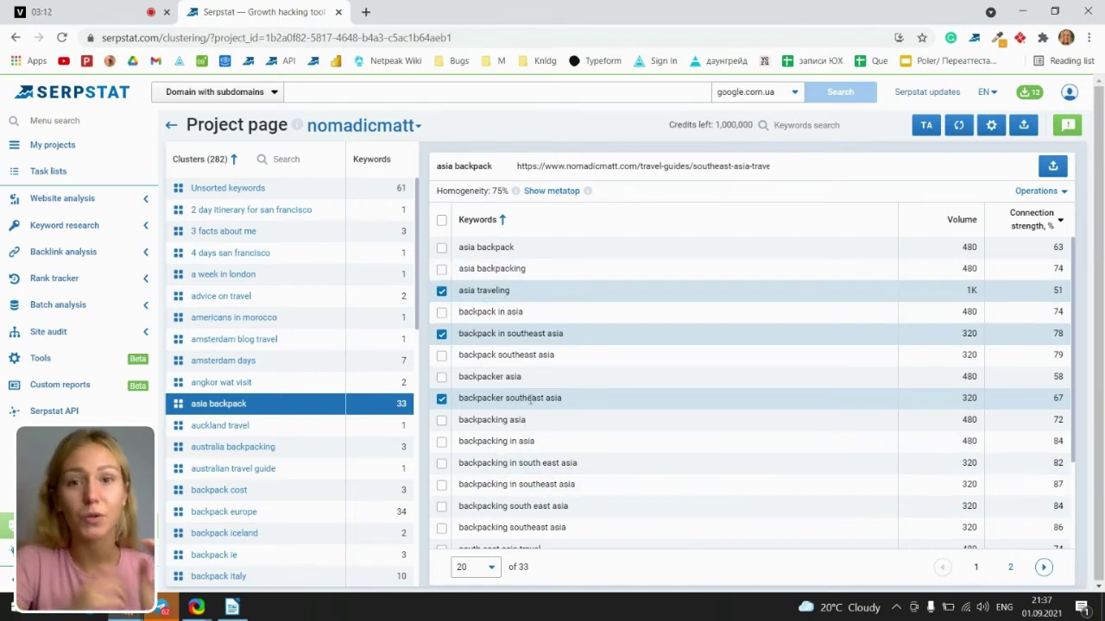
- Examine the operations available for the selected keywords, including the choice of another cluster to move them to
click(1038, 193)
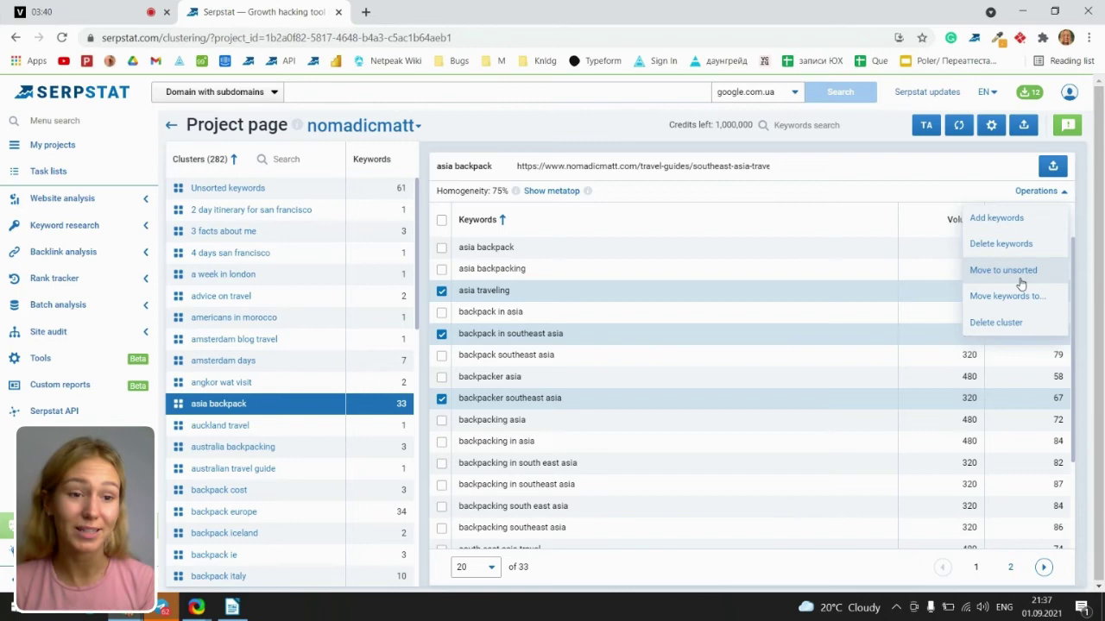
click(1008, 301)
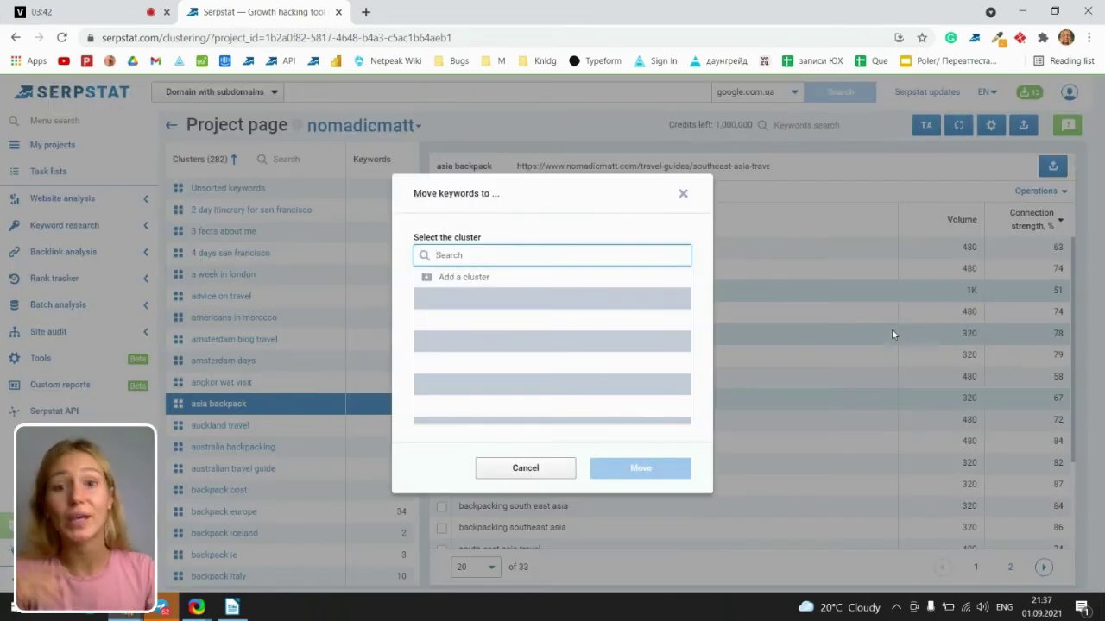
click(684, 196)
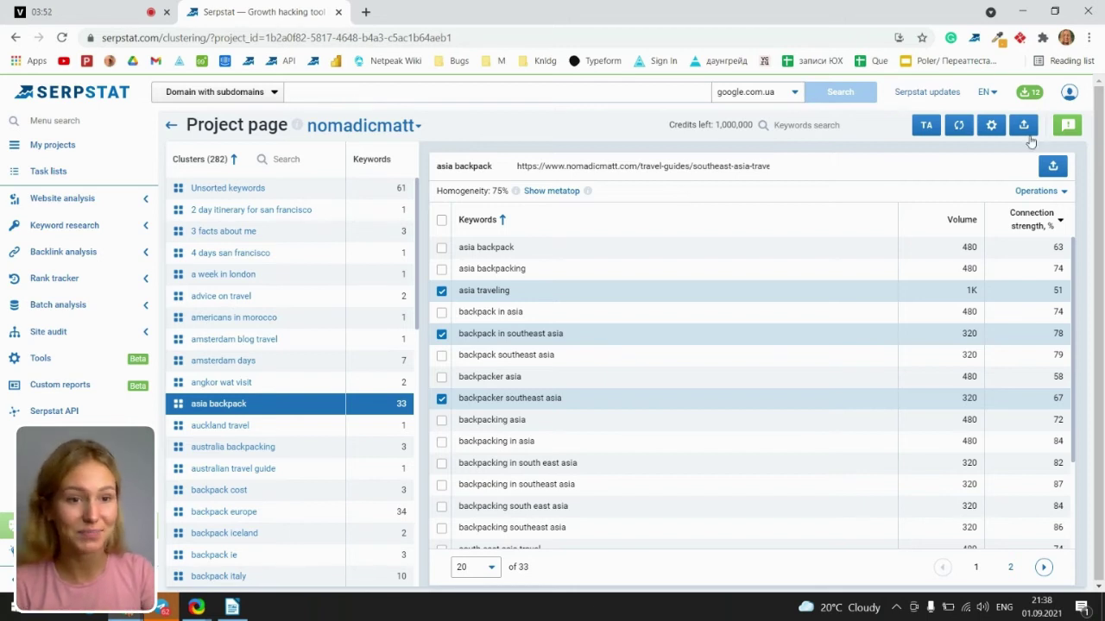
click(1034, 193)
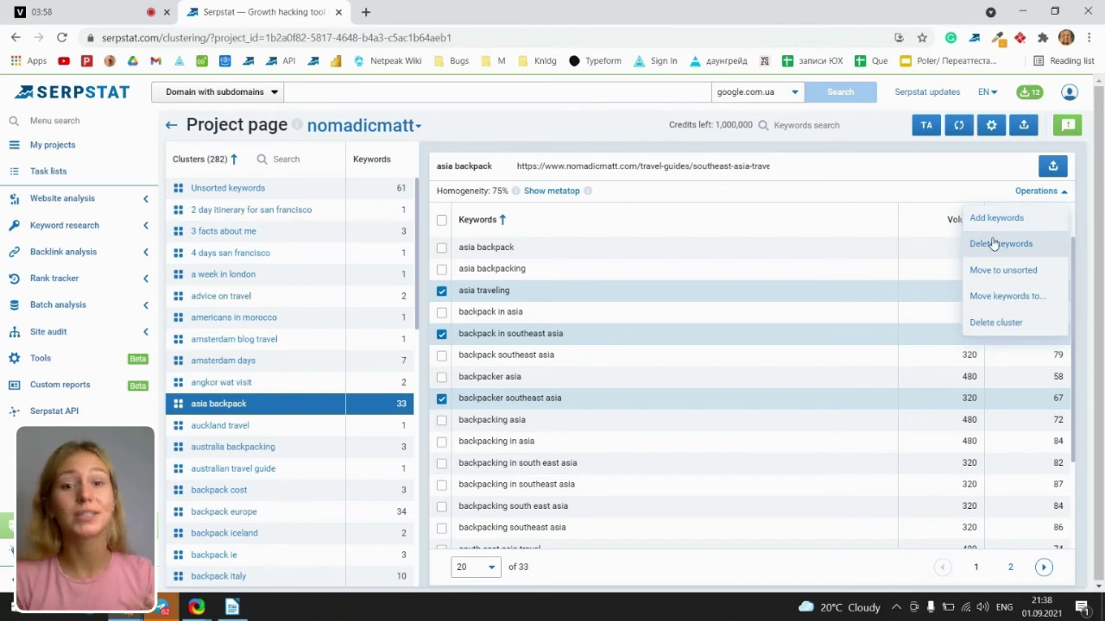
click(817, 156)
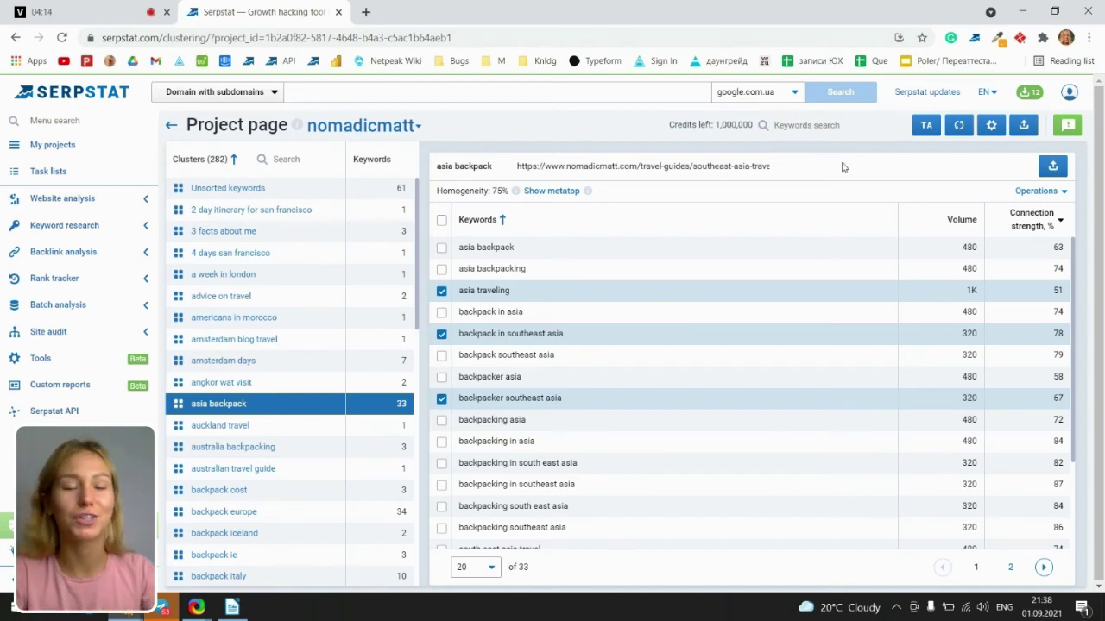
- Look over the text analysis setup and the project settings, closing both without changes
click(927, 127)
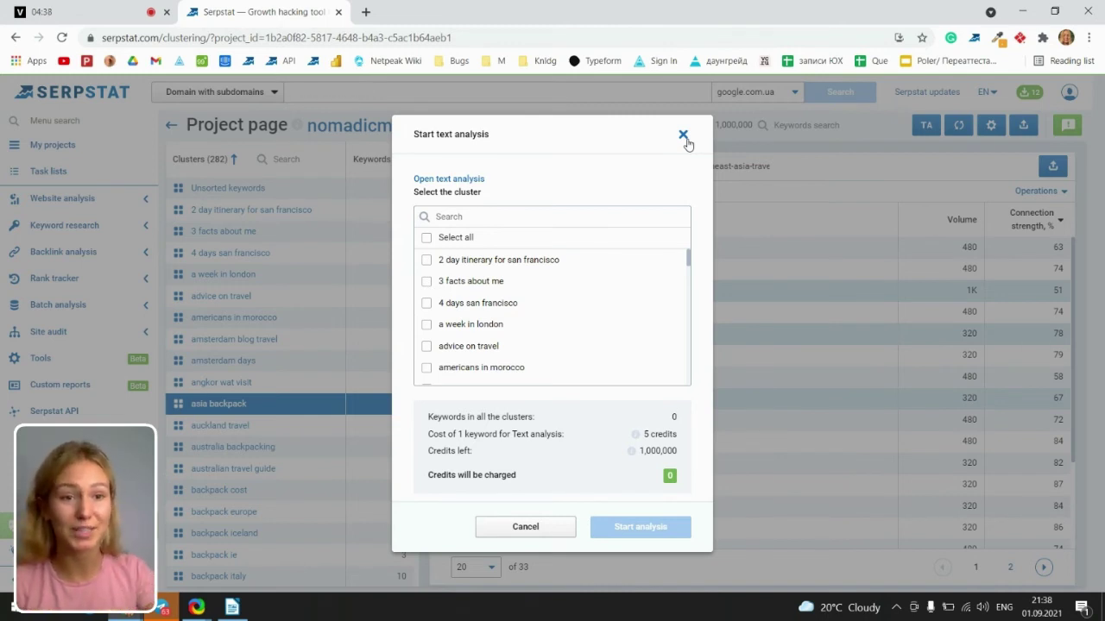
click(683, 136)
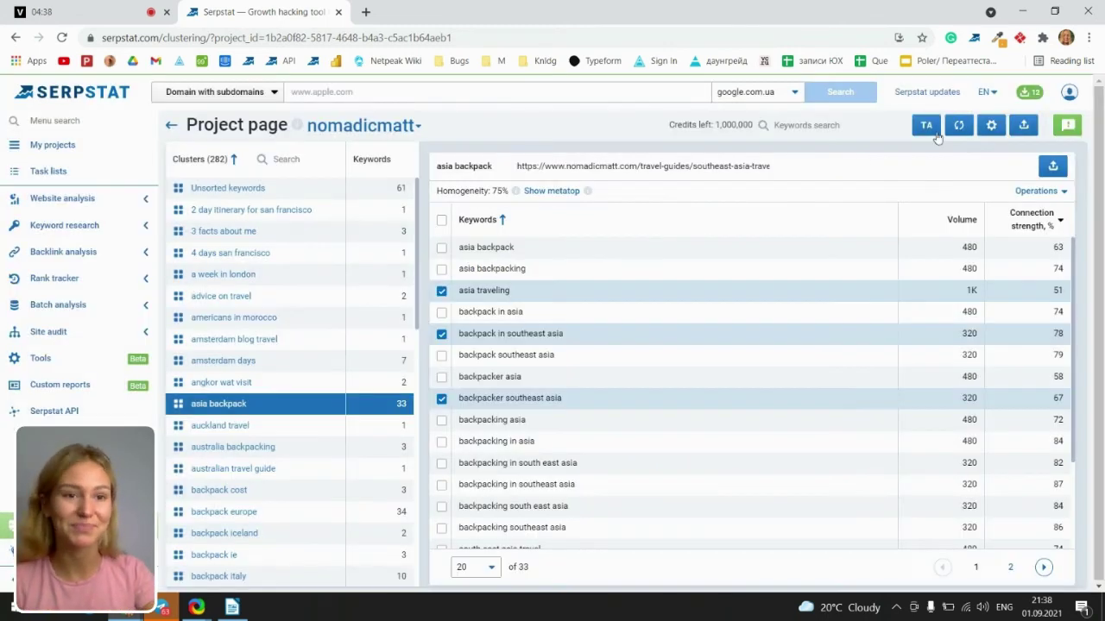
click(992, 126)
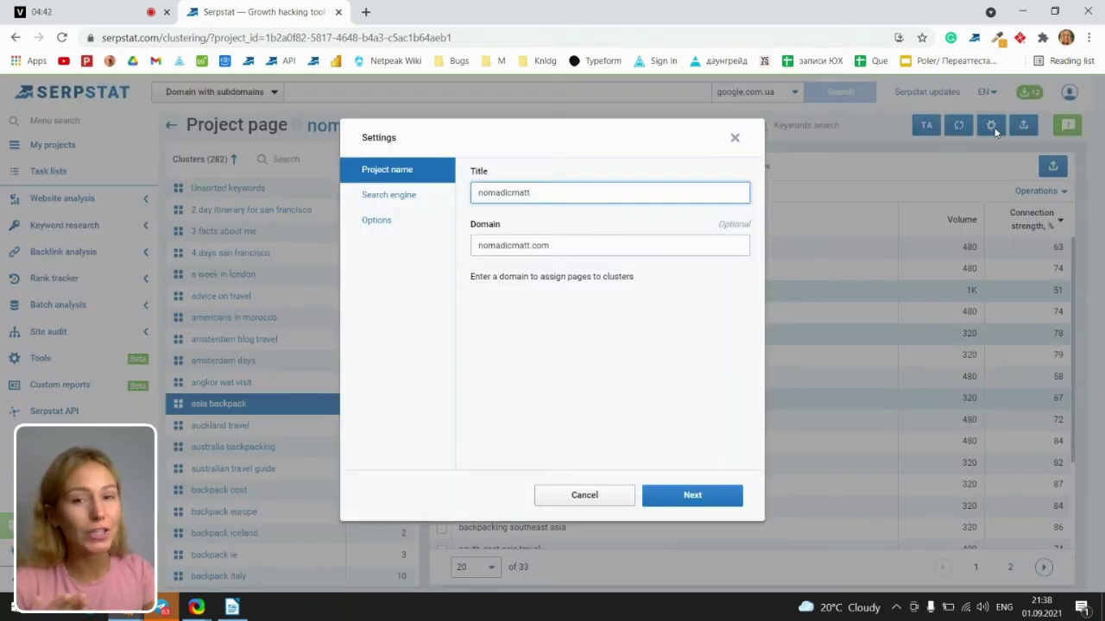
click(736, 140)
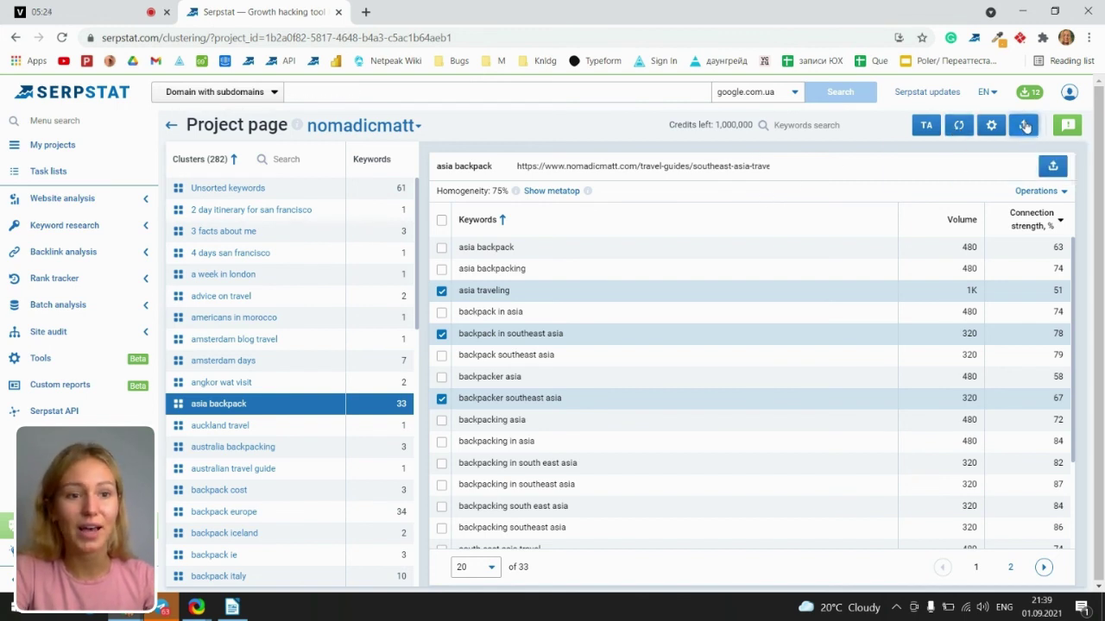
- Check which file formats are available for exporting the project, without exporting
click(1024, 125)
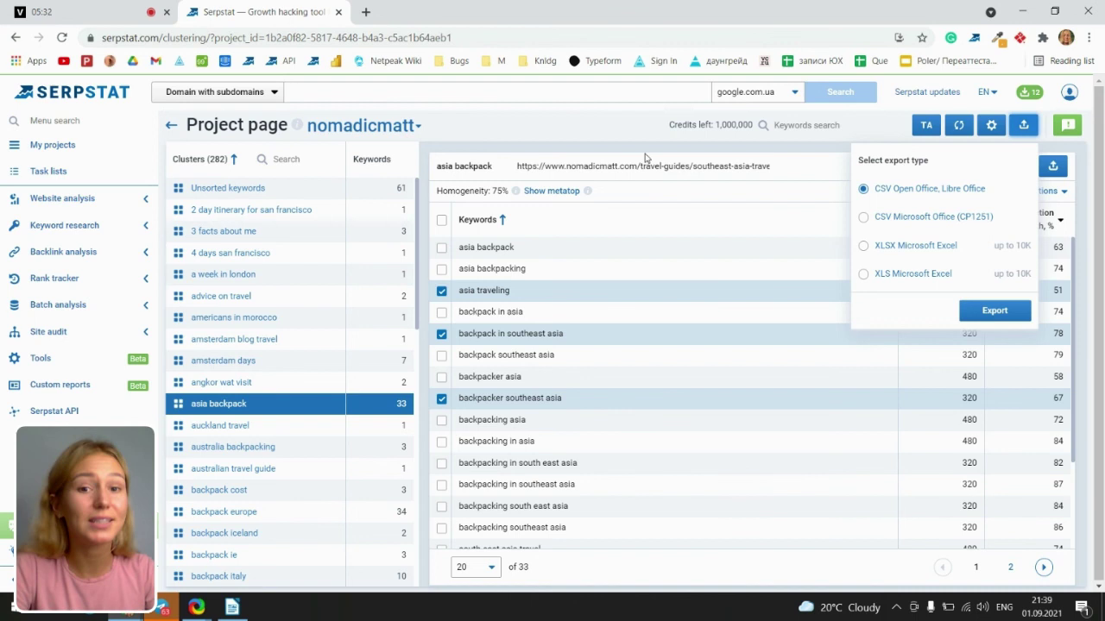
click(610, 137)
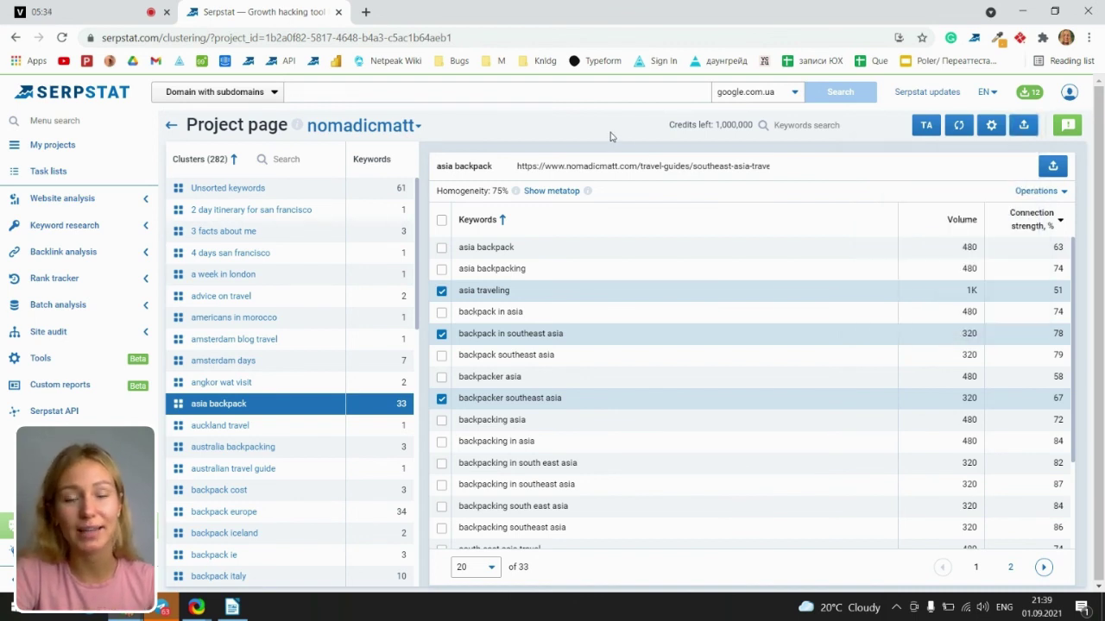